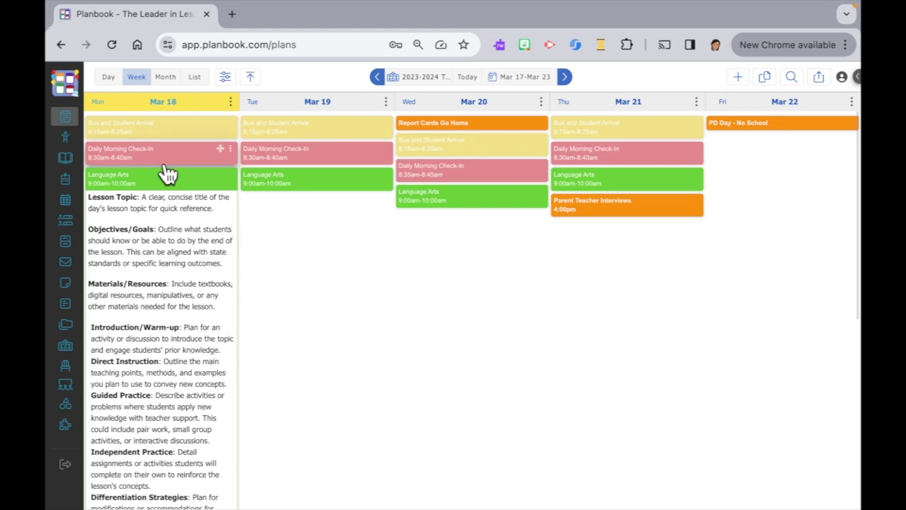
# Create a new lesson template titled "Student Arrival" in the Templates area.
pyautogui.moveTo(69, 85)
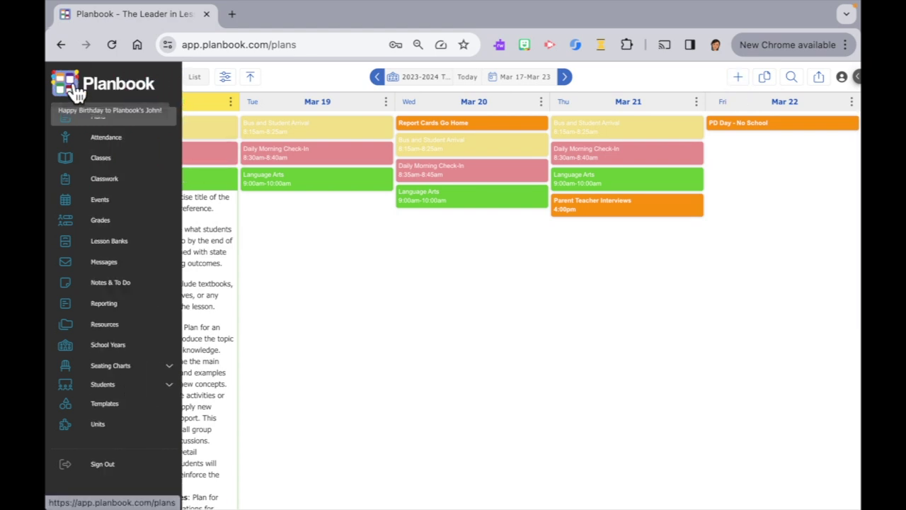
pyautogui.click(74, 408)
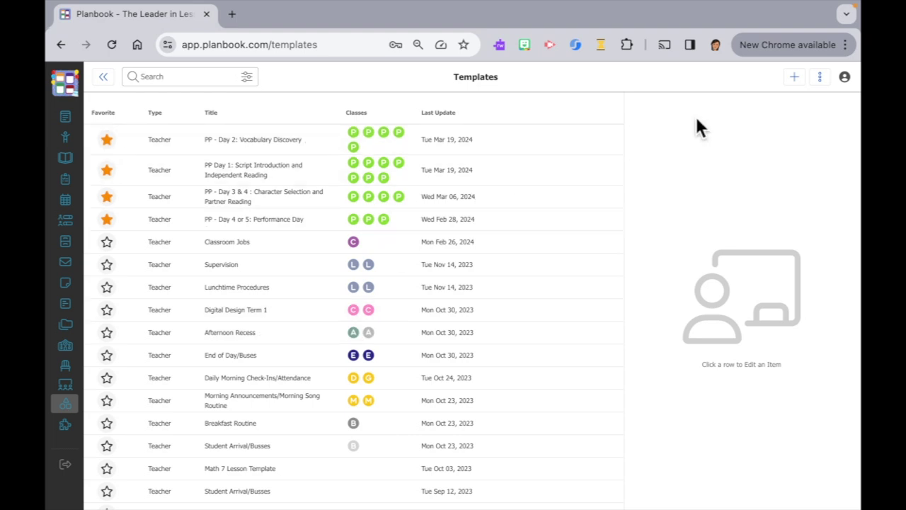
pyautogui.click(805, 82)
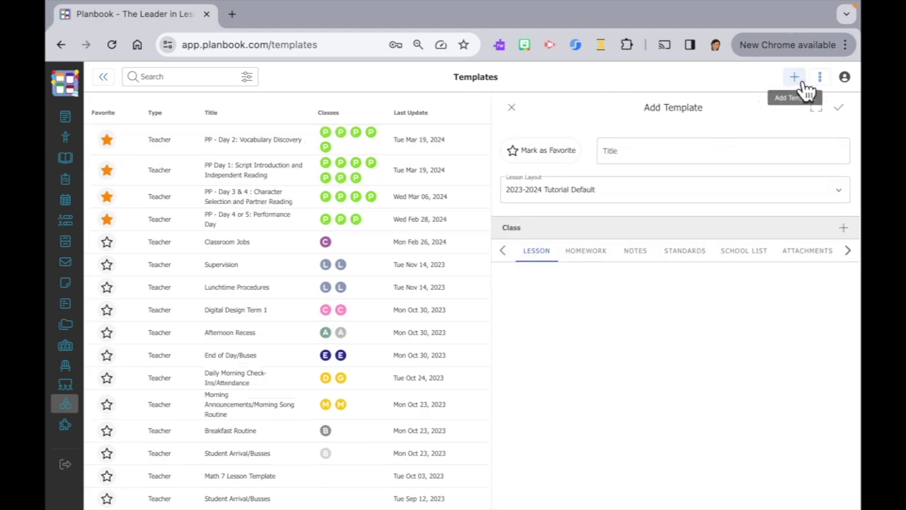
pyautogui.click(612, 157)
pyautogui.write('Student Arrival')
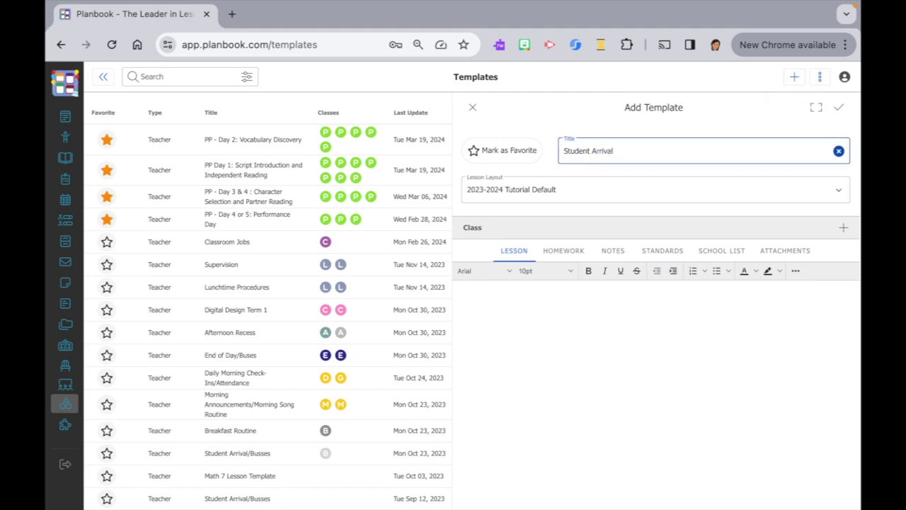
# Write the lesson text describing the 8:25 bus arrival, side-door entry, lockers, bathroom use and coming to class to start classroom jobs.
pyautogui.click(490, 328)
pyautogui.write('Students will arrive around')
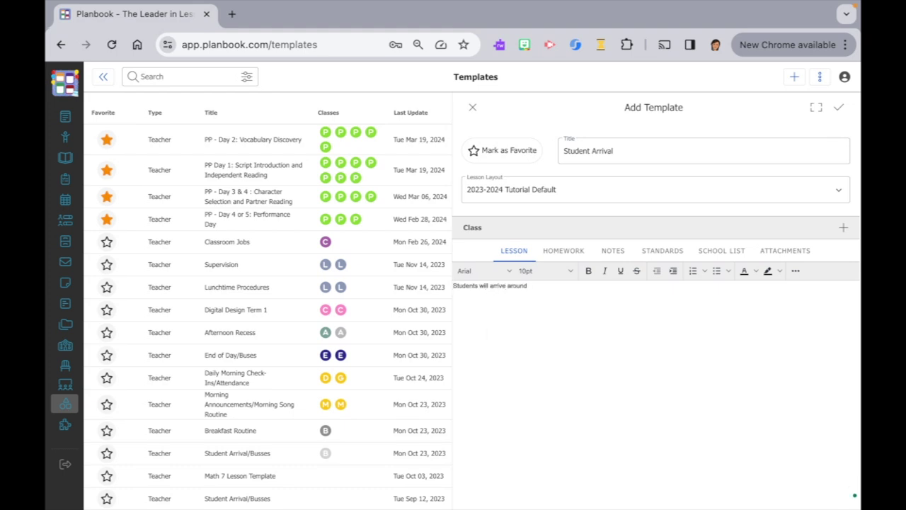
pyautogui.write(' 8:25 on the buses.  They will enter through the side door and')
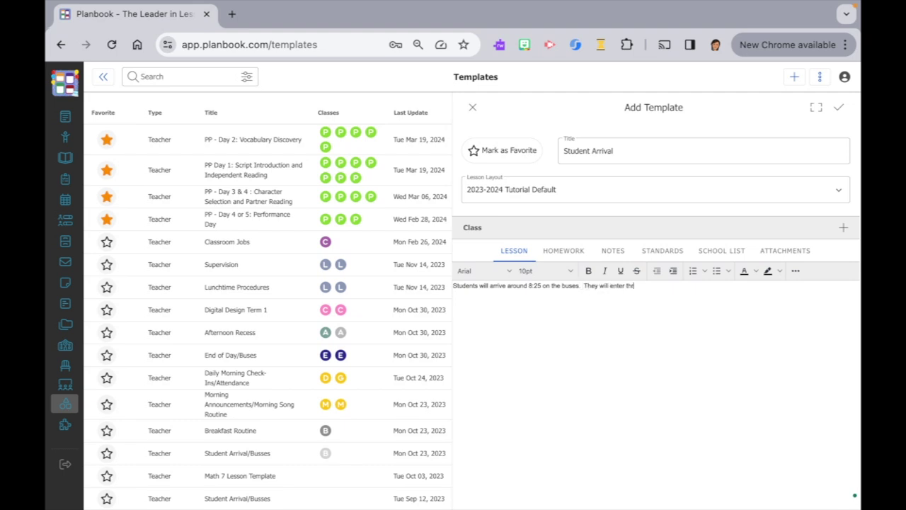
pyautogui.press('BackSpace')
pyautogui.press('BackSpace')
pyautogui.press('BackSpace')
pyautogui.press('BackSpace')
pyautogui.write(', go to their lockers, use the bathroom and ')
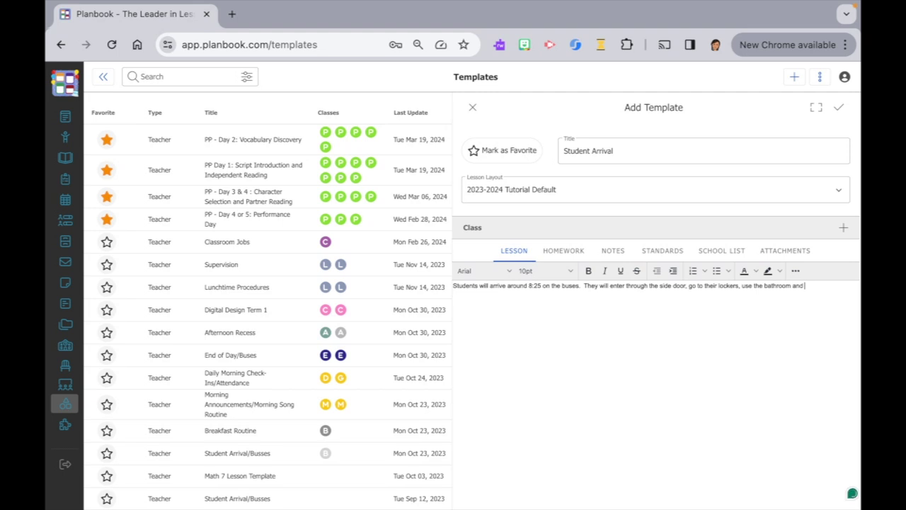
pyautogui.write('come to class to start on their c')
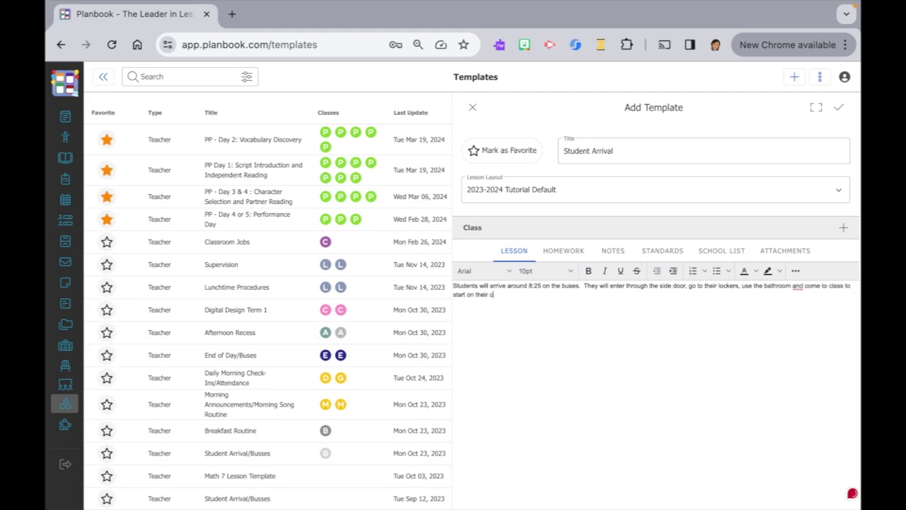
pyautogui.write('lassroom jobs.')
# Assign the template to the Bus and Student Arrival class for all days.
pyautogui.click(852, 229)
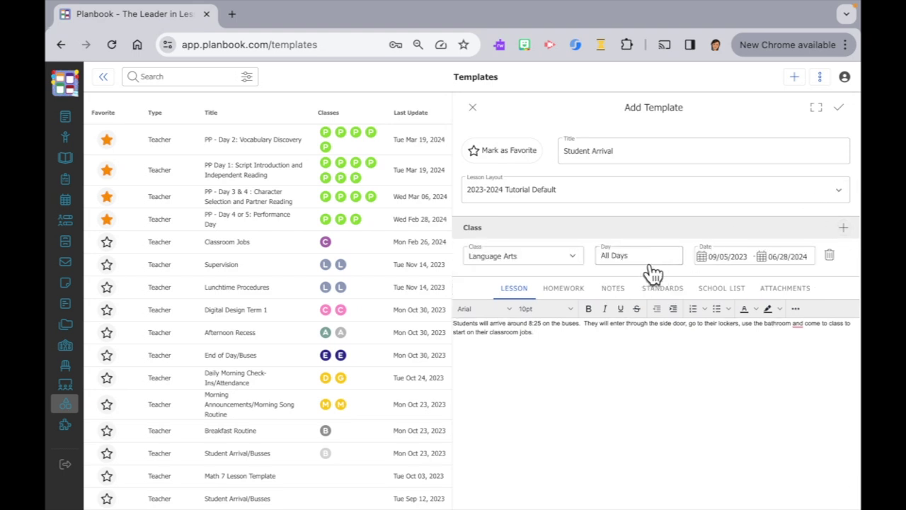
pyautogui.click(575, 266)
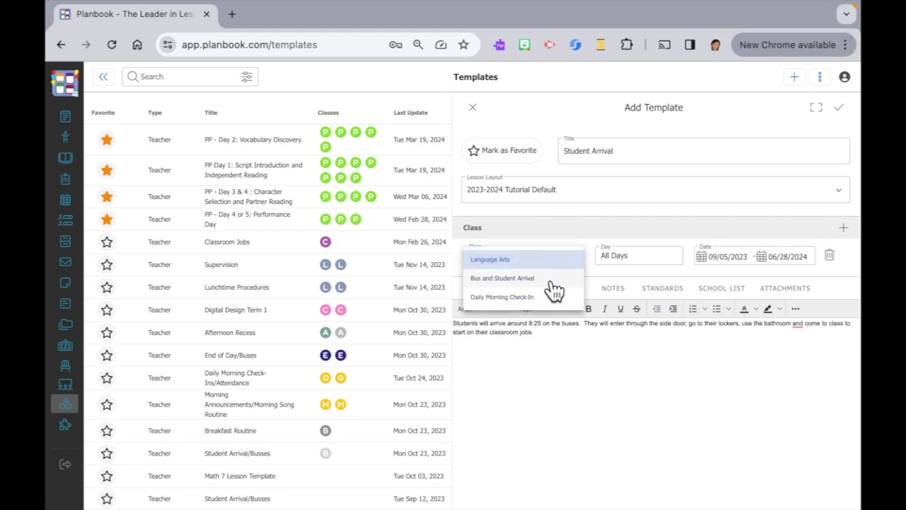
pyautogui.click(546, 285)
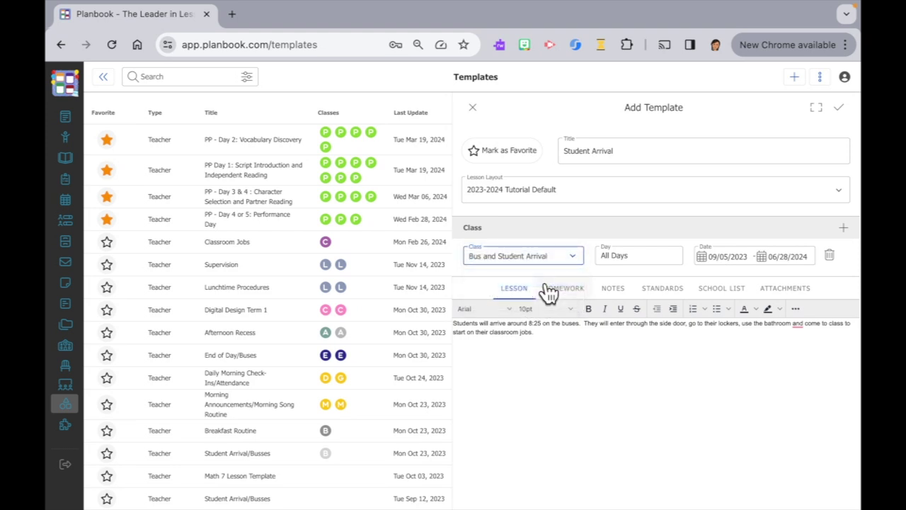
pyautogui.click(650, 267)
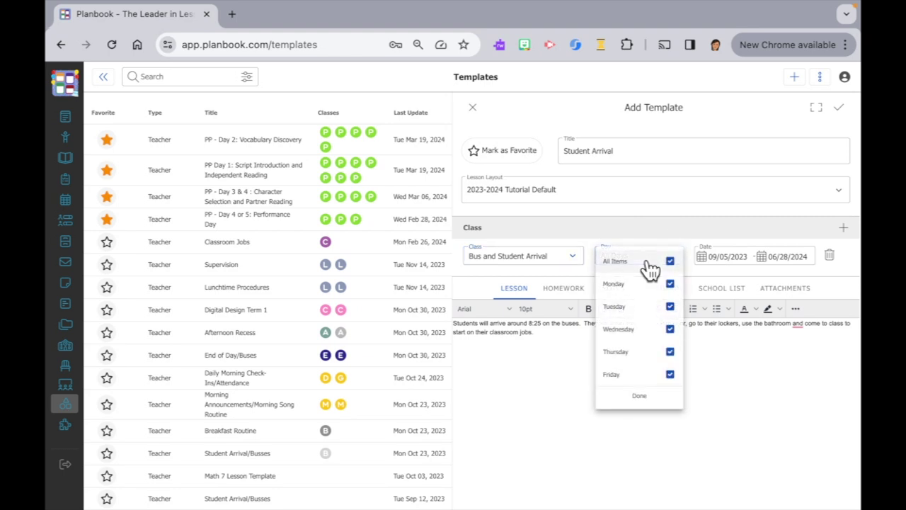
pyautogui.click(646, 398)
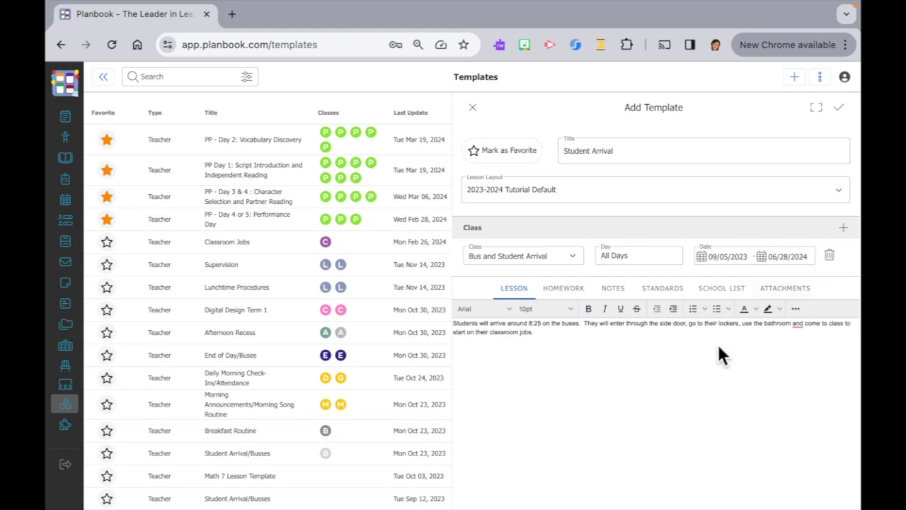
# Save the Student Arrival template and view it in the weekly plans.
pyautogui.click(848, 113)
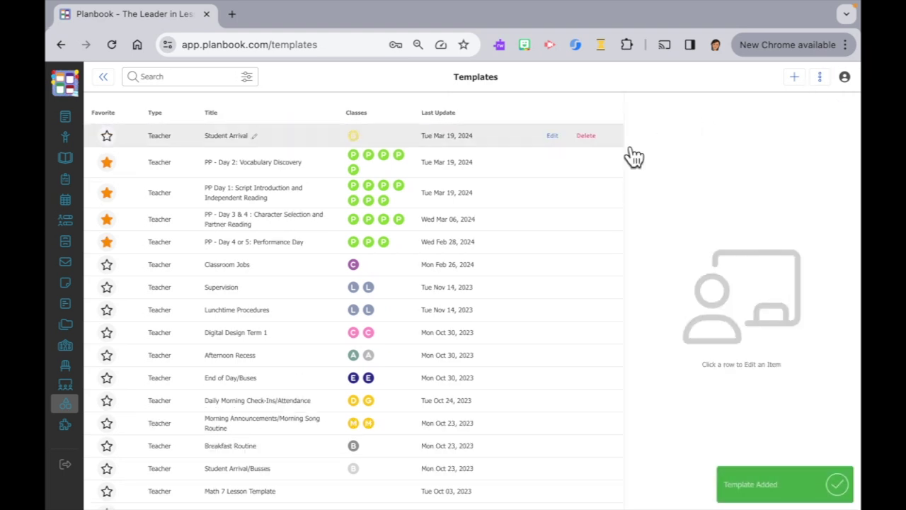
pyautogui.moveTo(53, 117)
pyautogui.click(107, 120)
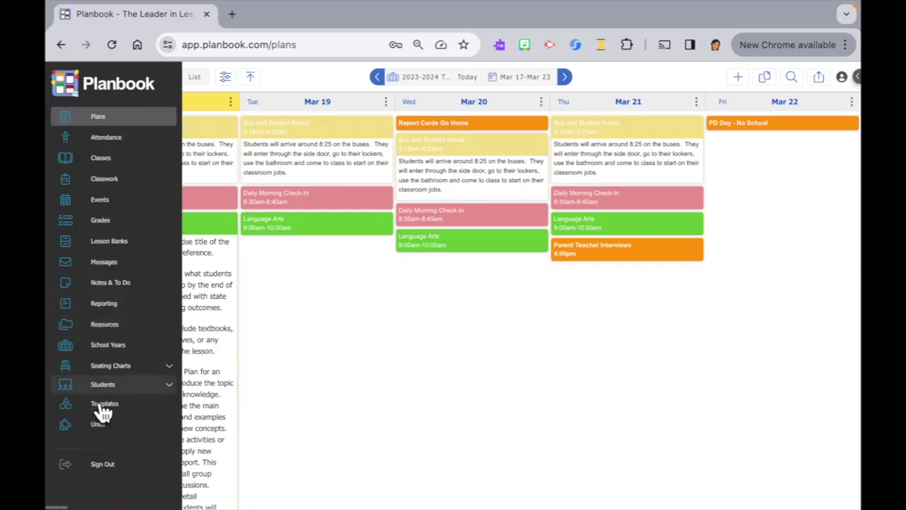
# Create another template titled "Daily Morning Check - In - Who Would Win".
pyautogui.click(105, 405)
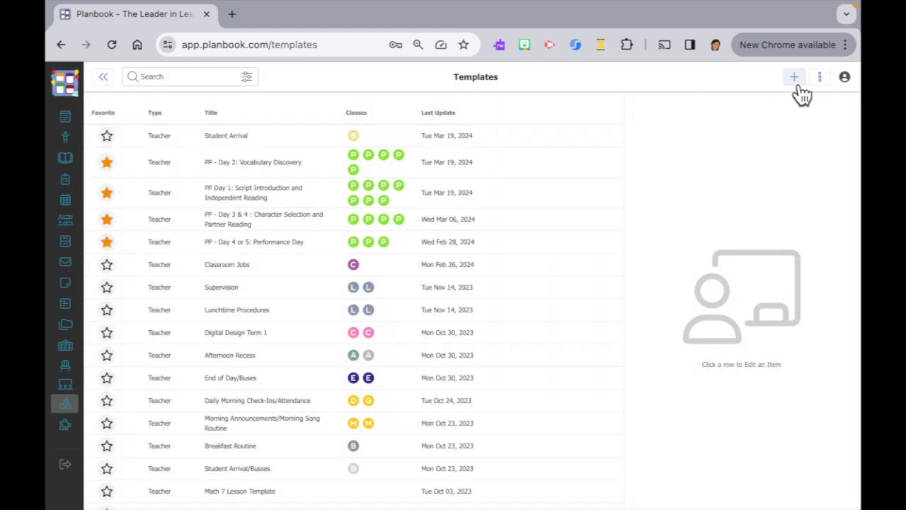
pyautogui.click(796, 81)
pyautogui.click(596, 154)
pyautogui.write('Daily Morning Check')
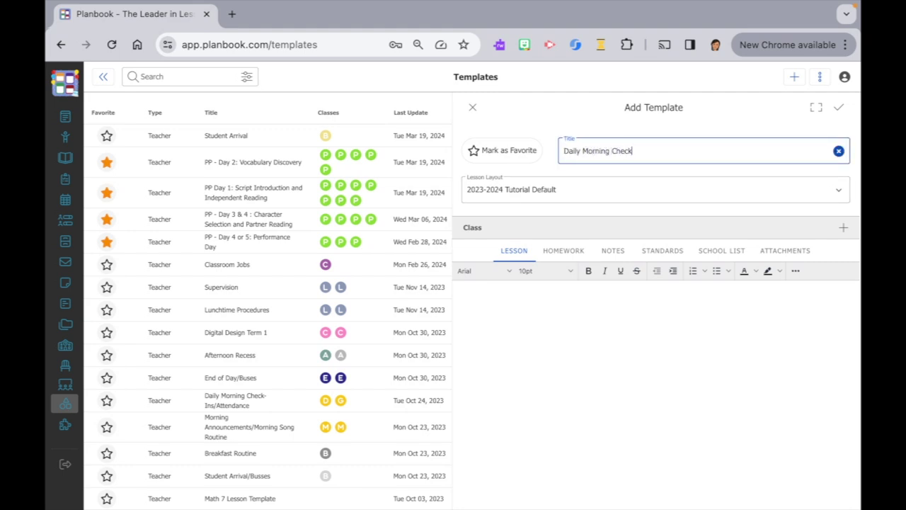
pyautogui.write(' - In - Ad')
pyautogui.press('BackSpace')
pyautogui.press('BackSpace')
pyautogui.write('Who Would  Win')
pyautogui.press('BackSpace')
pyautogui.press('BackSpace')
pyautogui.press('BackSpace')
pyautogui.press('BackSpace')
# Write the lesson text "Students will login to Google Classroom and complete the Daily Morning Check In Day _.".
pyautogui.write('WinStudents will login to Google Classroom and complete ')
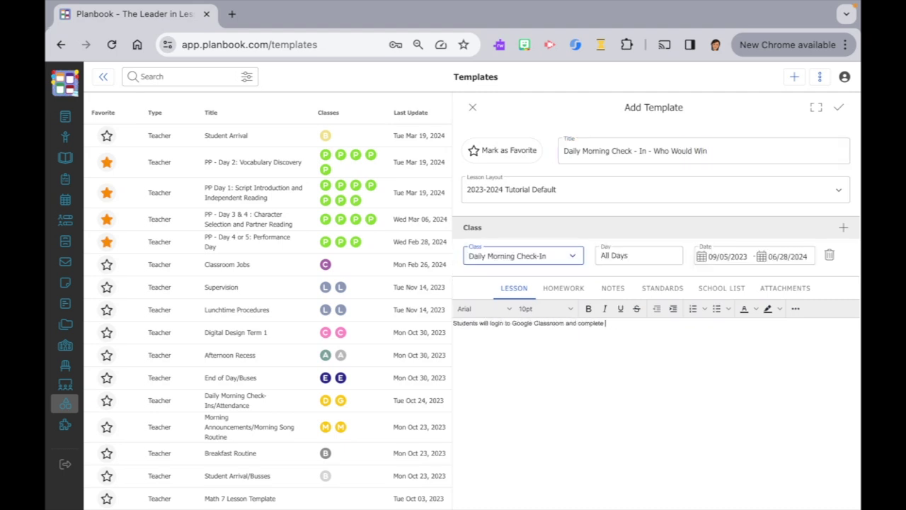
pyautogui.write('the Daily Morning Check In Day _.')
# Upload an image file into the lesson text and set its height to 100.
pyautogui.click(799, 311)
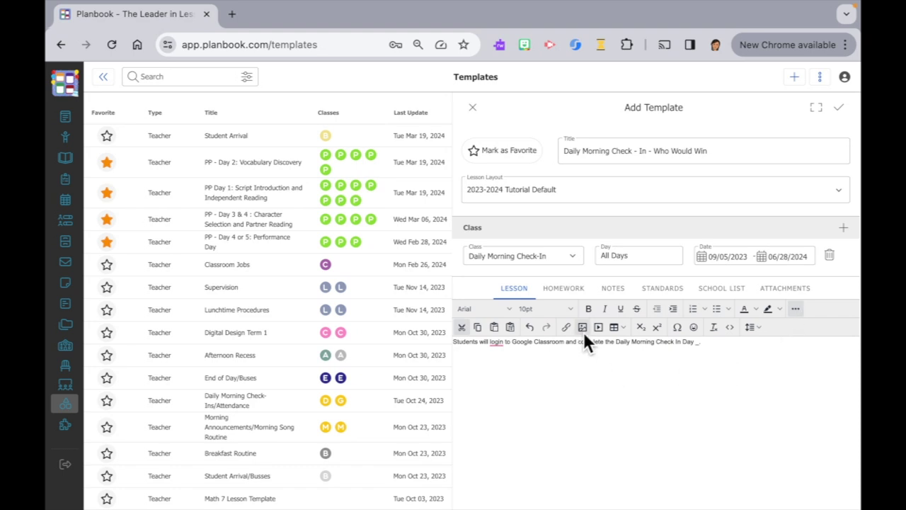
pyautogui.click(583, 327)
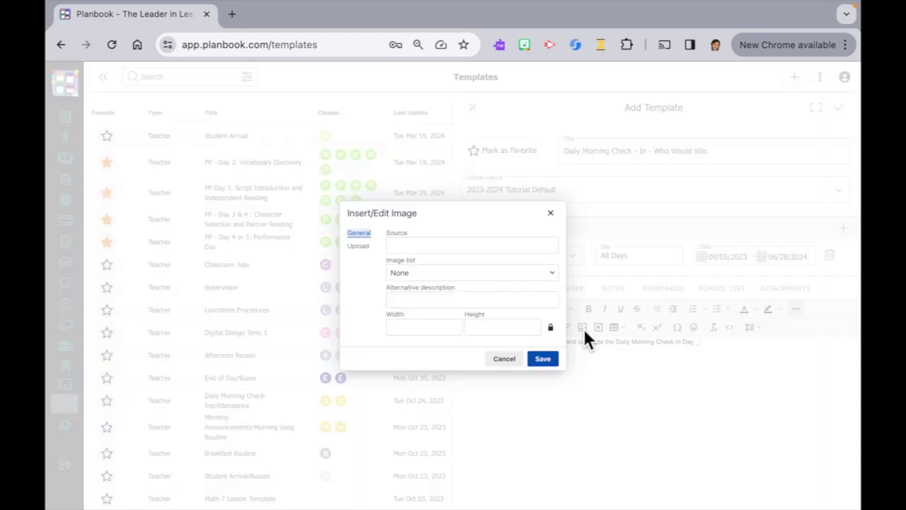
pyautogui.click(364, 248)
pyautogui.click(472, 291)
pyautogui.click(772, 184)
pyautogui.click(818, 376)
pyautogui.doubleClick(492, 329)
pyautogui.write('100')
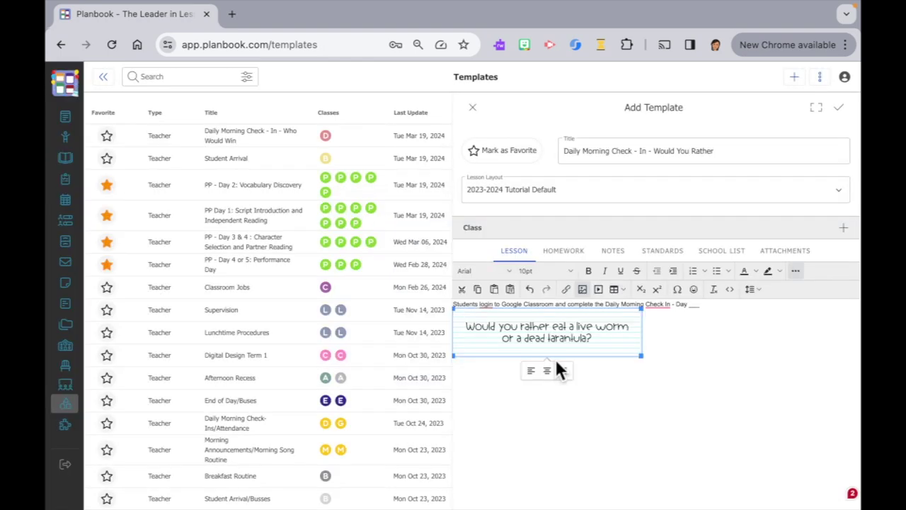
# Assign the Who Would Win template to the Daily Morning Check-In class on Mondays only and save it.
pyautogui.click(843, 227)
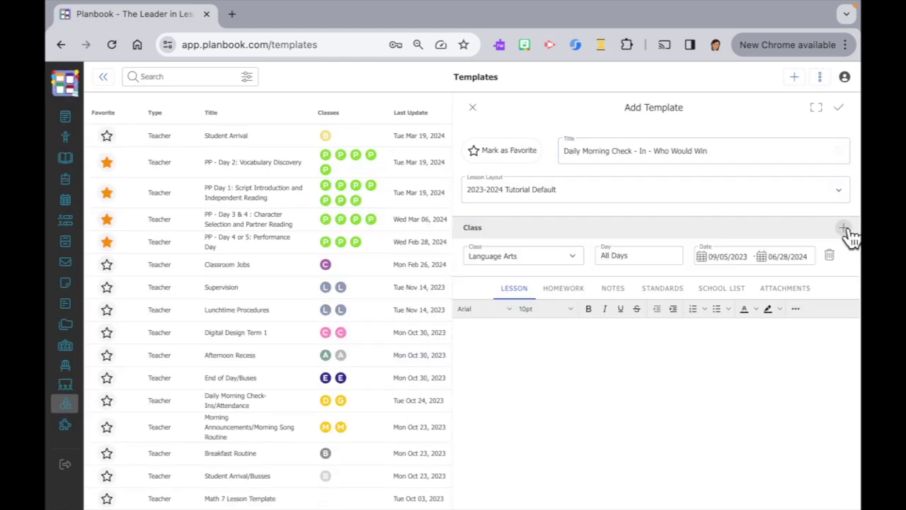
pyautogui.click(577, 260)
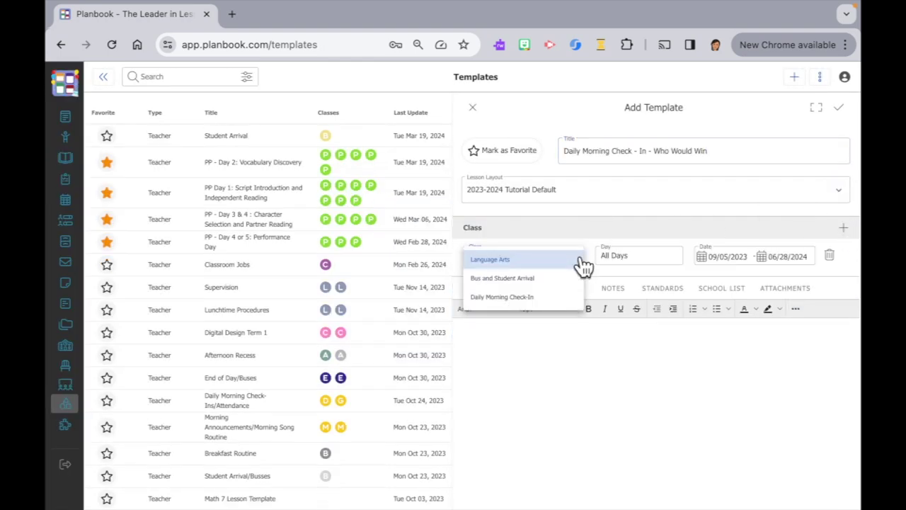
pyautogui.click(556, 299)
pyautogui.click(652, 256)
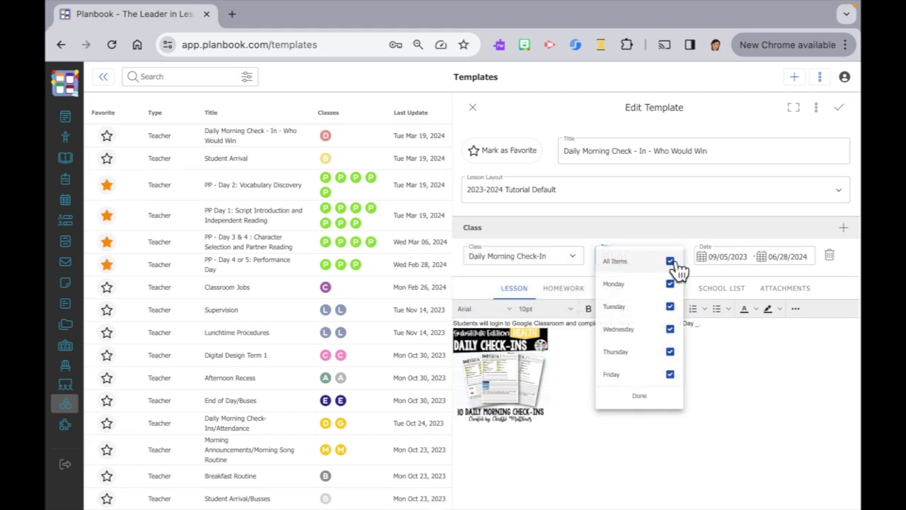
pyautogui.click(676, 263)
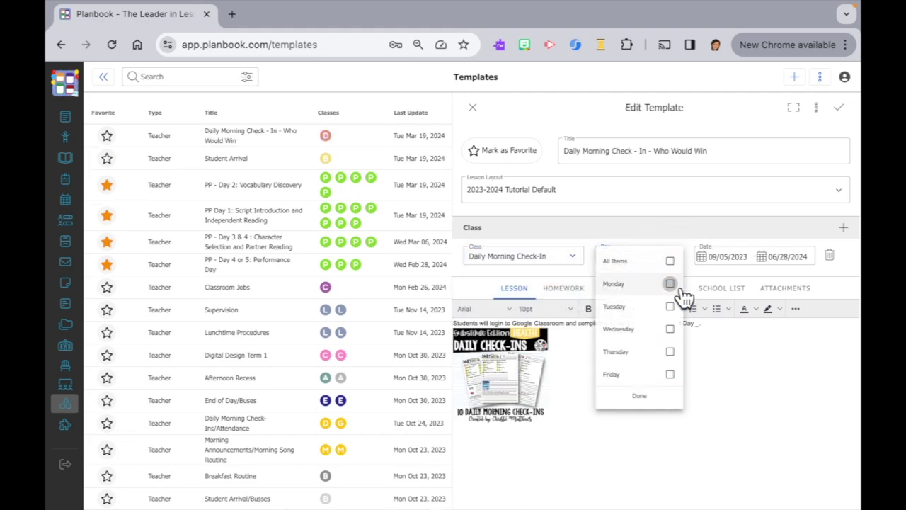
pyautogui.click(671, 284)
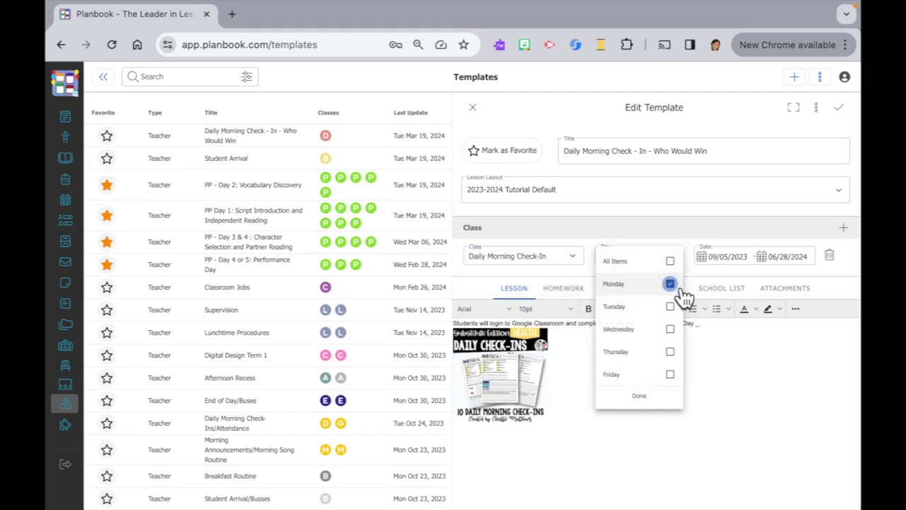
pyautogui.click(646, 401)
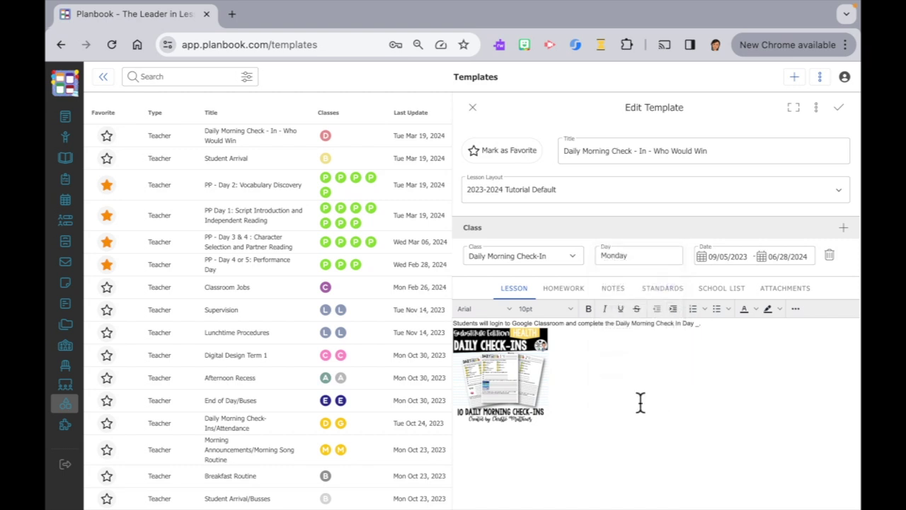
pyautogui.click(850, 115)
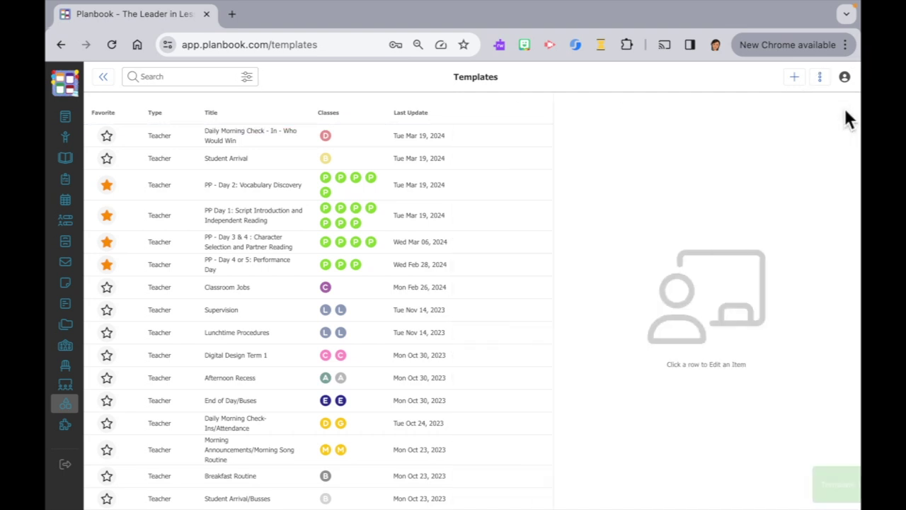
# Create another template titled "Daily Morning Check - In - Would You Rather".
pyautogui.click(794, 77)
pyautogui.click(599, 162)
pyautogui.write('Daily Morning Check - In -')
pyautogui.write('Would You Rather')
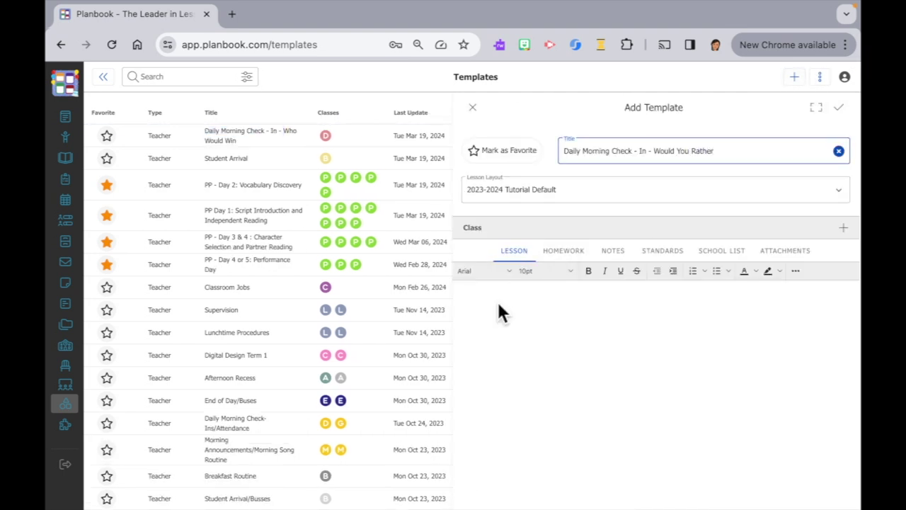
# Write the lesson text "Students login to Google Classroom and complete the Daily Morning Check In - Day ___".
pyautogui.click(500, 306)
pyautogui.write('Students login to Google Classroom and complete the Daily ')
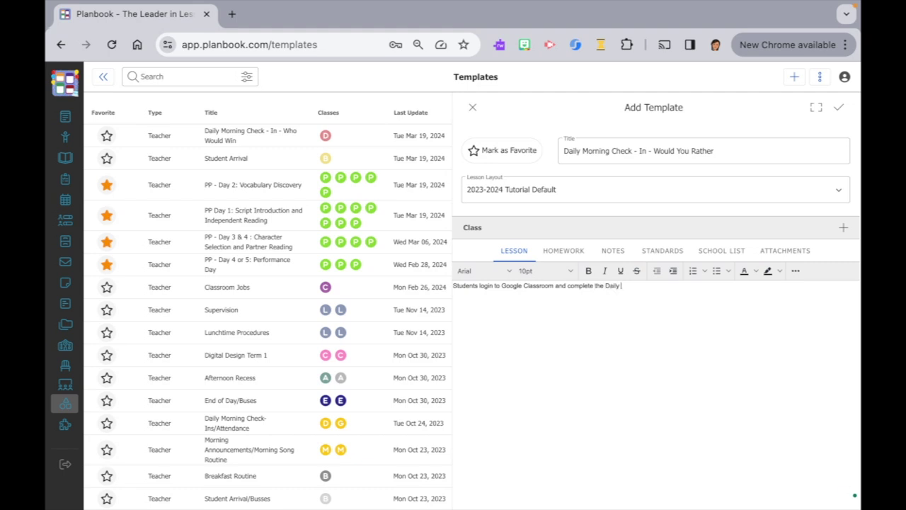
pyautogui.write('Morning Check In - Day ___')
# Insert the "Would you rather" image below the lesson text at a height of 100 and open the template's day selection.
pyautogui.click(796, 271)
pyautogui.click(583, 289)
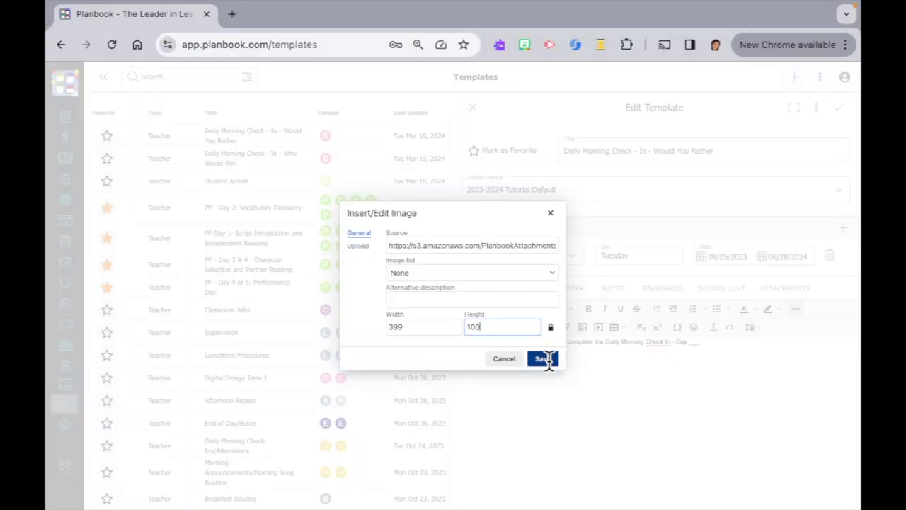
pyautogui.click(543, 359)
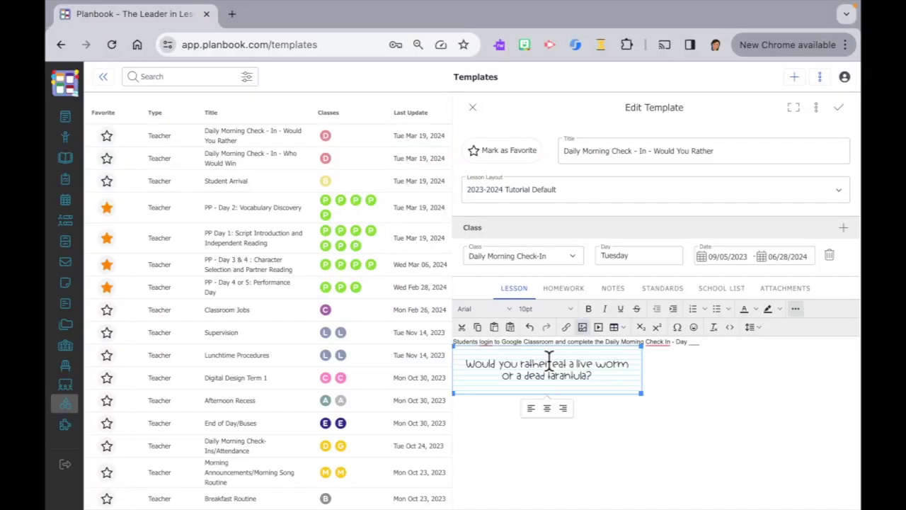
pyautogui.click(637, 256)
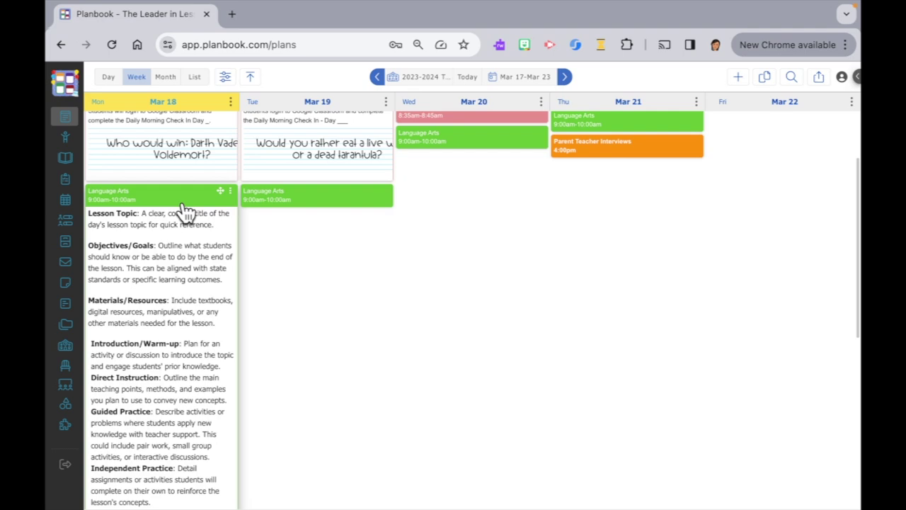
# Copy the entire lesson outline from the Monday, March 18 Language Arts lesson and close the lesson without changes.
pyautogui.click(179, 206)
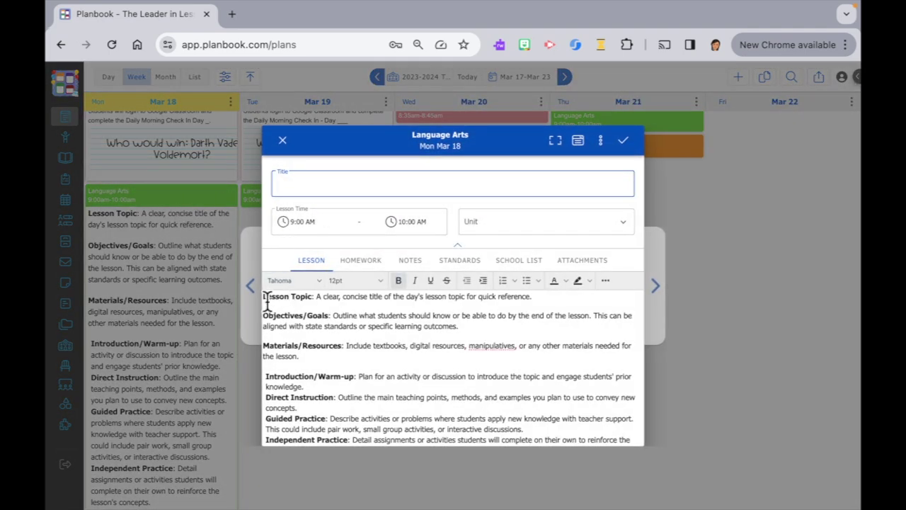
pyautogui.moveTo(266, 300); pyautogui.dragTo(385, 454)
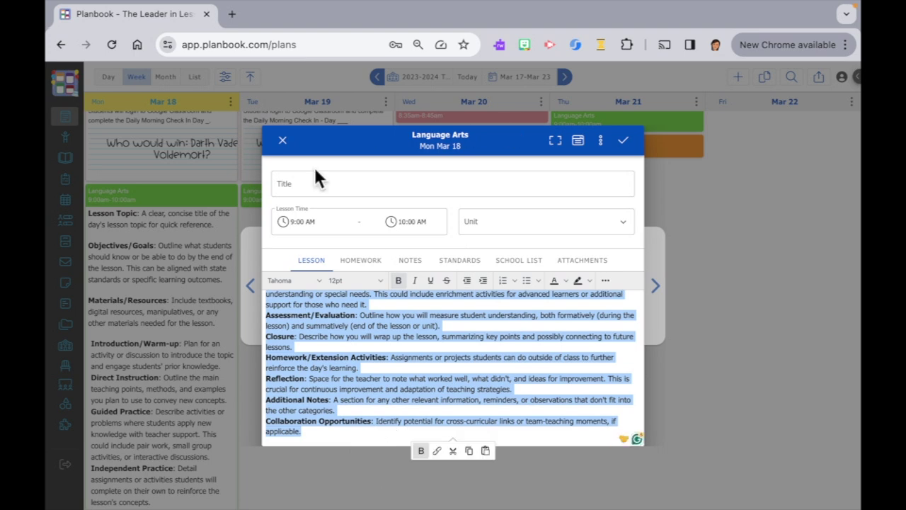
pyautogui.click(283, 140)
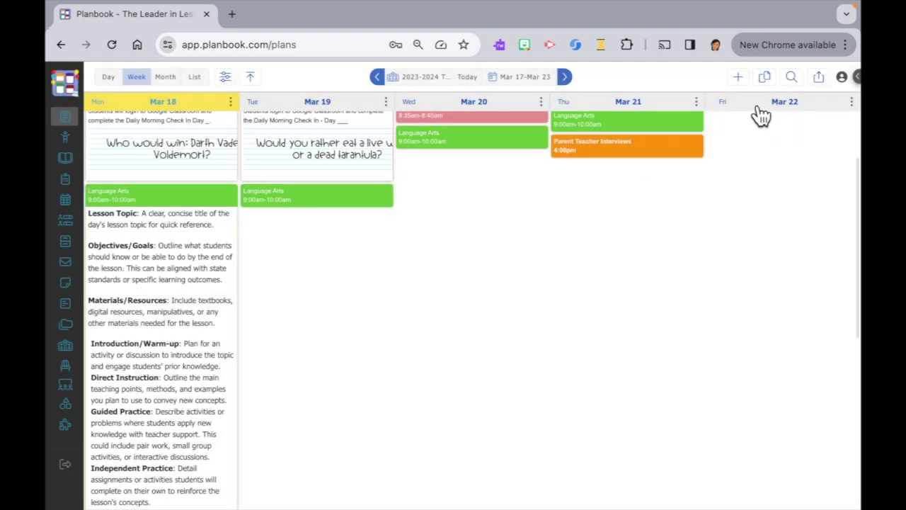
# Start a new lesson template titled "LA -".
pyautogui.moveTo(77, 388)
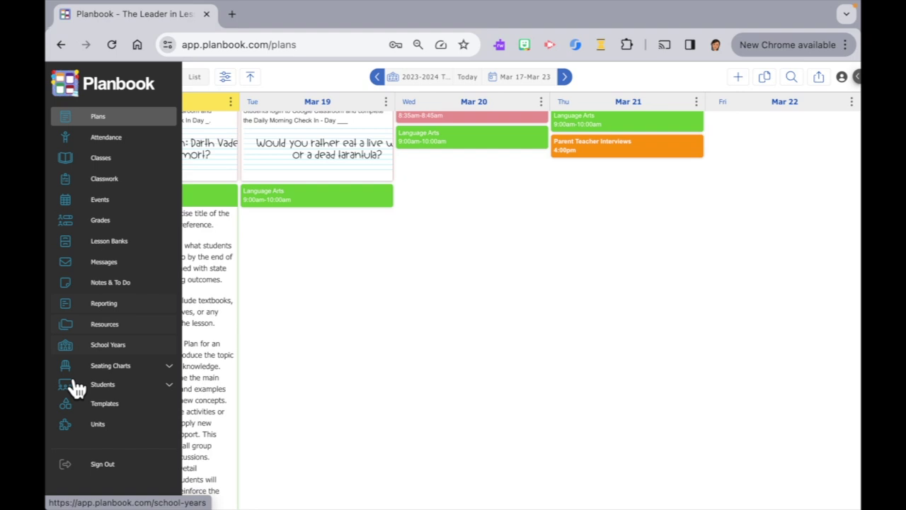
pyautogui.click(112, 405)
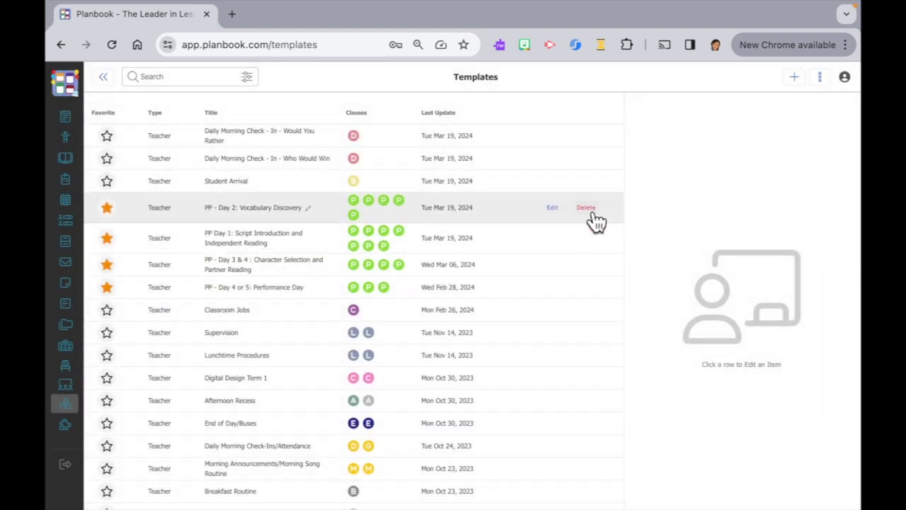
pyautogui.click(795, 78)
pyautogui.click(585, 153)
pyautogui.write('LAnguag')
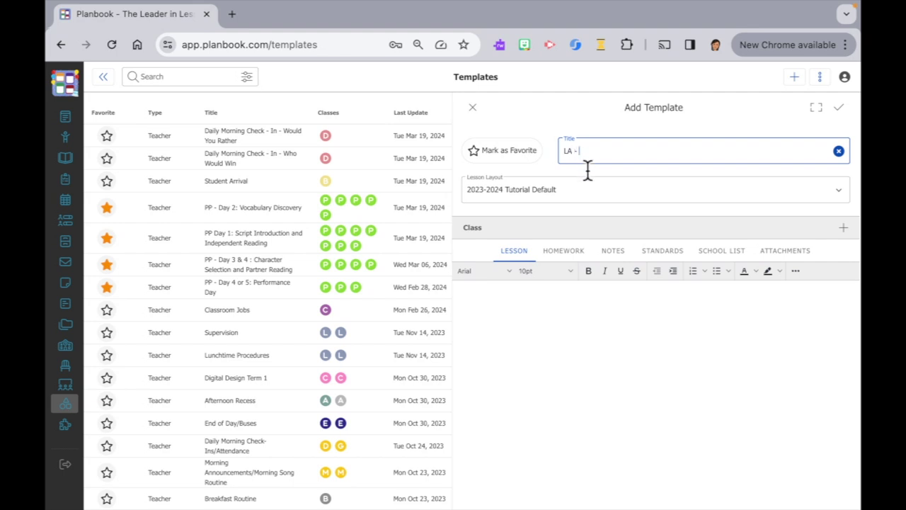
# Assign the template to the Language Arts class on all days, paste the copied lesson outline as its lesson text, and save it.
pyautogui.click(845, 229)
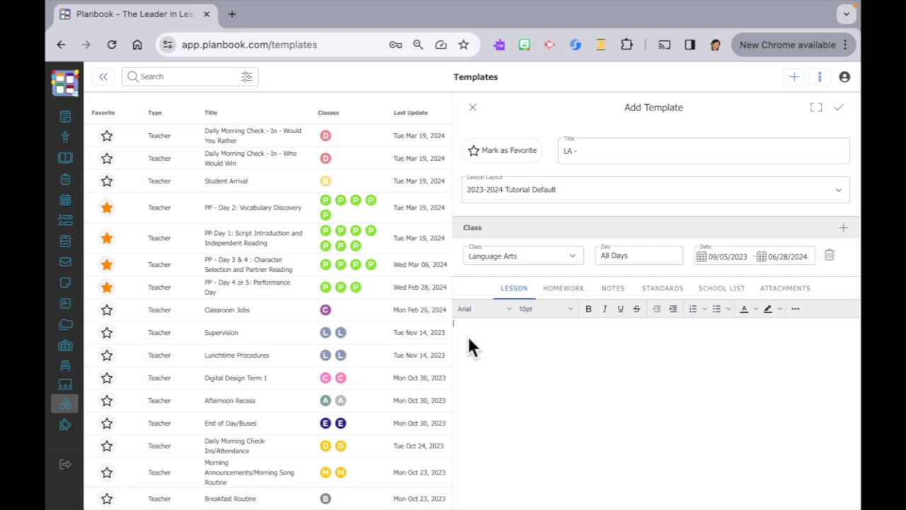
pyautogui.write("Introduction/Warm-up: Plan for an activity or discussion to introduce the topic and engage students' prior knowledge. Direct Instruction: Outline the main teaching points, methods, and examples you plan to use to convey new concepts. Guided Practice: Describe activities or problems where students apply new knowledge with teacher support. This could include pair work, small group activities, or interactive discussions. Independent Practice: Detail assignments or activities students will complete on their own to reinforce the lesson's concepts. Differentiation Strategies: Plan for modifications or accommodations for students with varying levels of understanding or special needs. This could include enrichment activities for advanced learners or additional support for those who need it. Assessment/Evaluation: Outline how you will measure student understanding, both formatively (during the lesson) and summatively (end of the lesson or unit). Closure: Describe how you will wrap up the lesson, summarizing key points and possibly connecting to future lessons. Homework/Extension Activities: Assignments or projects students can do outside of class to further reinforce the day's learning. Reflection: Space for the teacher to note what worked well, what didn't, and ideas for improvement. This is crucial for continuous improvement and adaptation of teaching strategies. Additional Notes: A section for any other relevant information, reminders, or observations that don't fit into the other categories.")
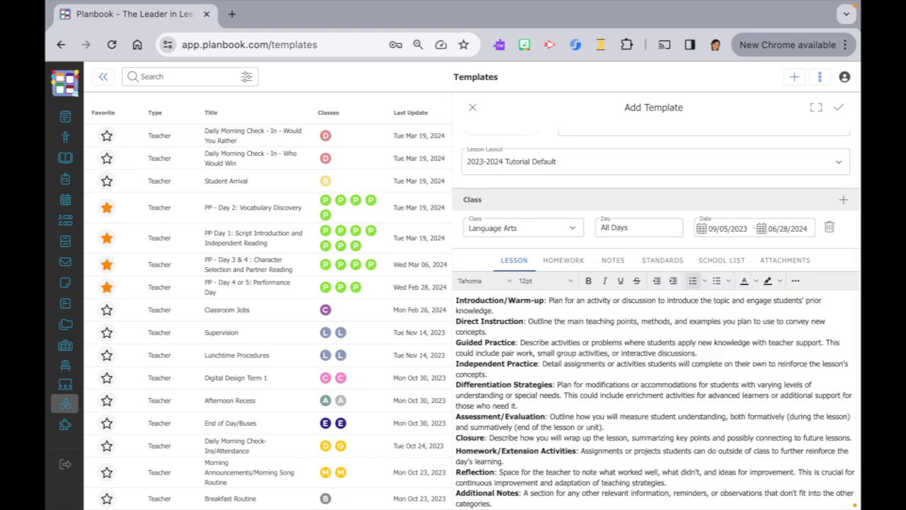
pyautogui.click(847, 113)
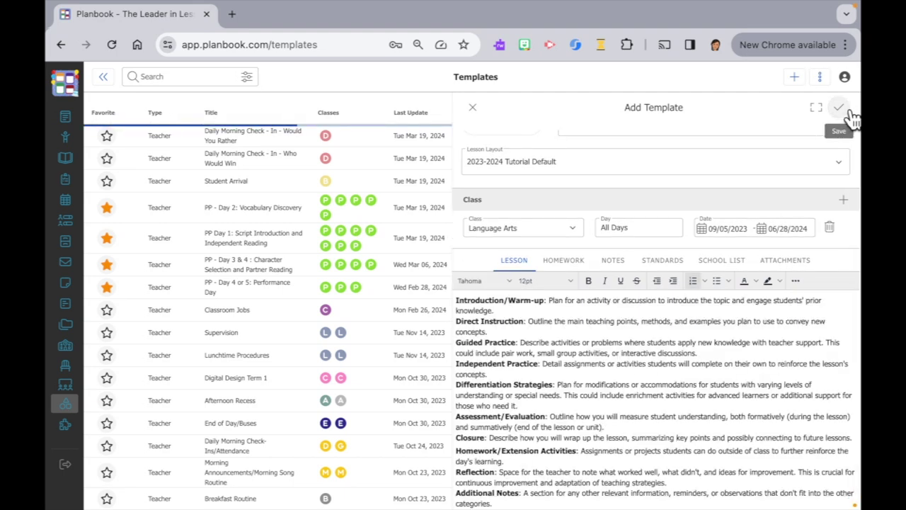
# Look over the 2023-2024 week plan, examining the Classroom Jobs and Partner Plays / Home Reading lessons.
pyautogui.click(58, 117)
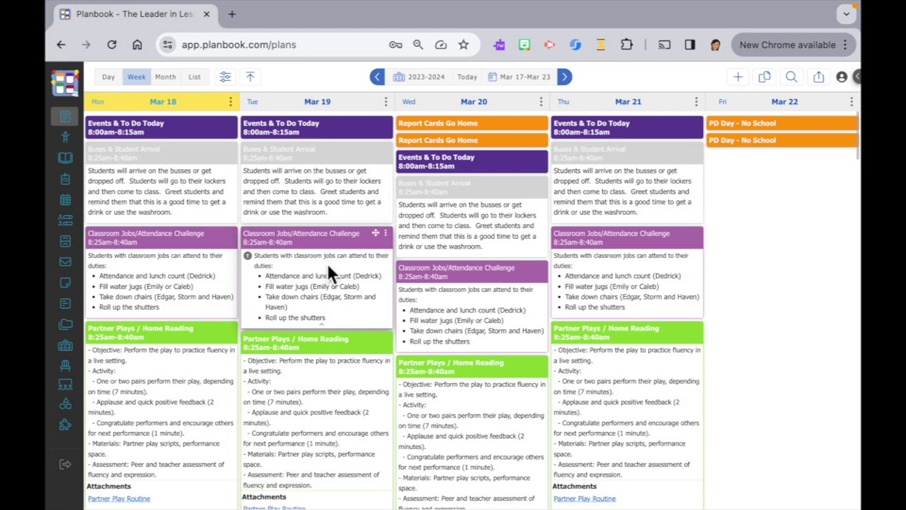
pyautogui.scroll(-1, 326, 264)
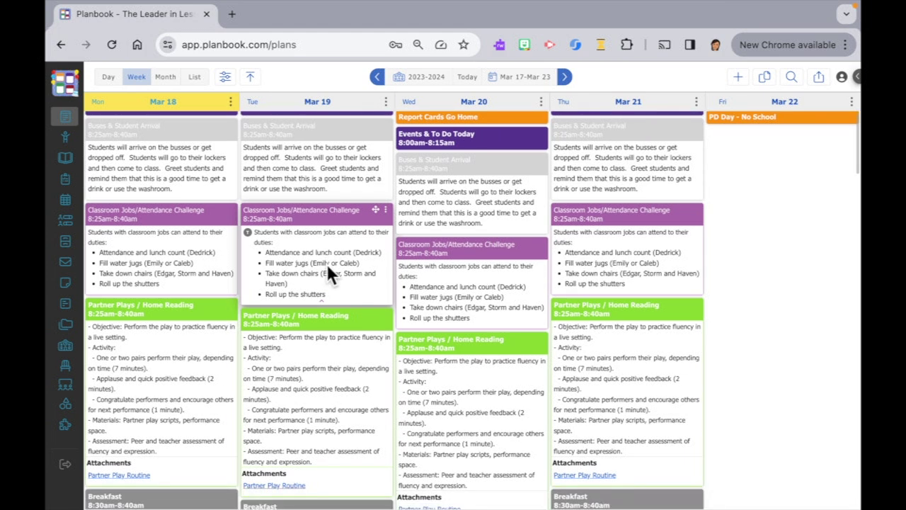
pyautogui.scroll(-2, 327, 270)
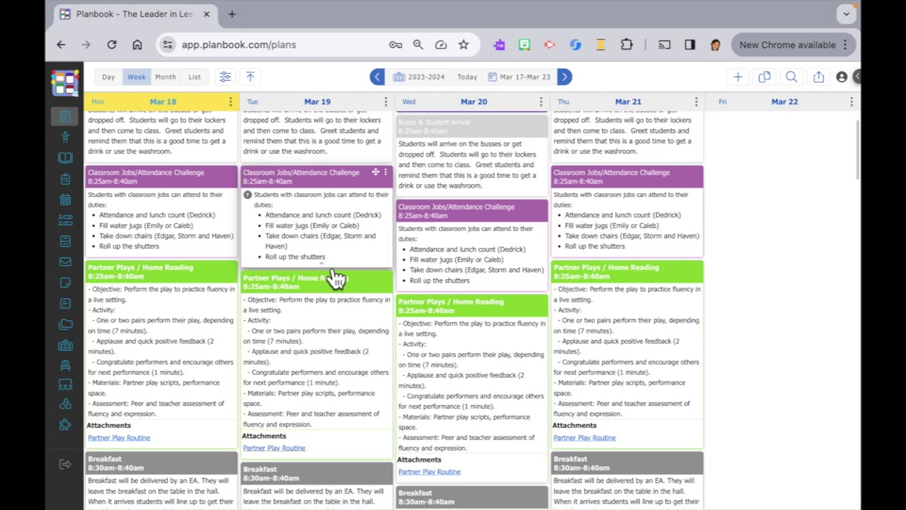
pyautogui.scroll(-1, 327, 268)
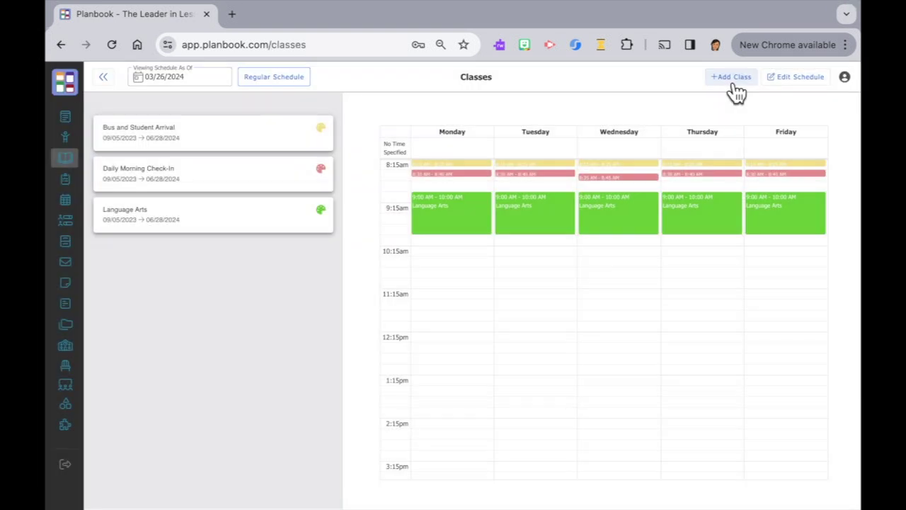
# Add a new class named "Partner Plays" with a turquoise color.
pyautogui.click(737, 90)
pyautogui.write('Partner Plays')
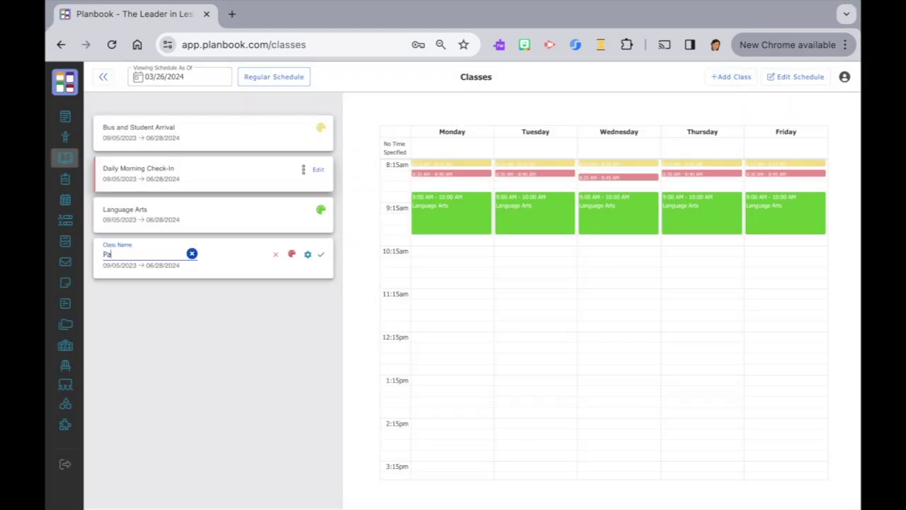
pyautogui.click(292, 253)
pyautogui.click(171, 398)
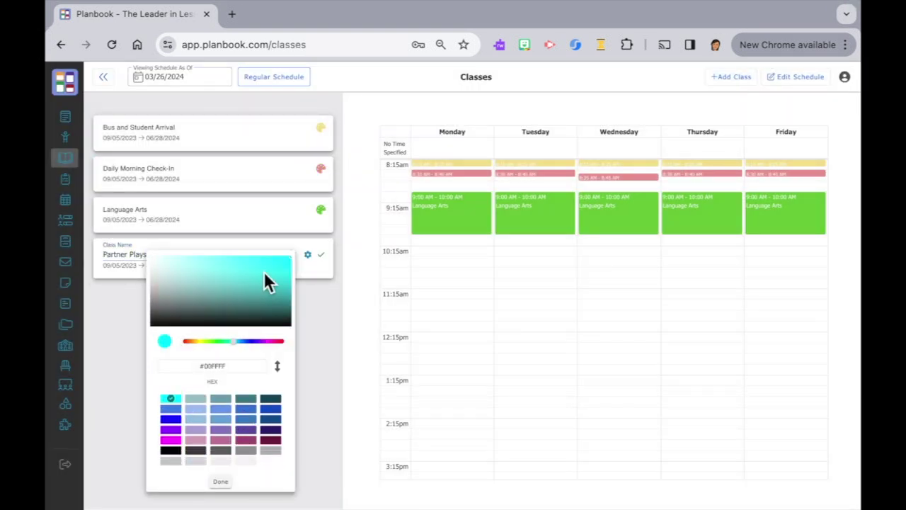
pyautogui.click(220, 481)
pyautogui.click(321, 254)
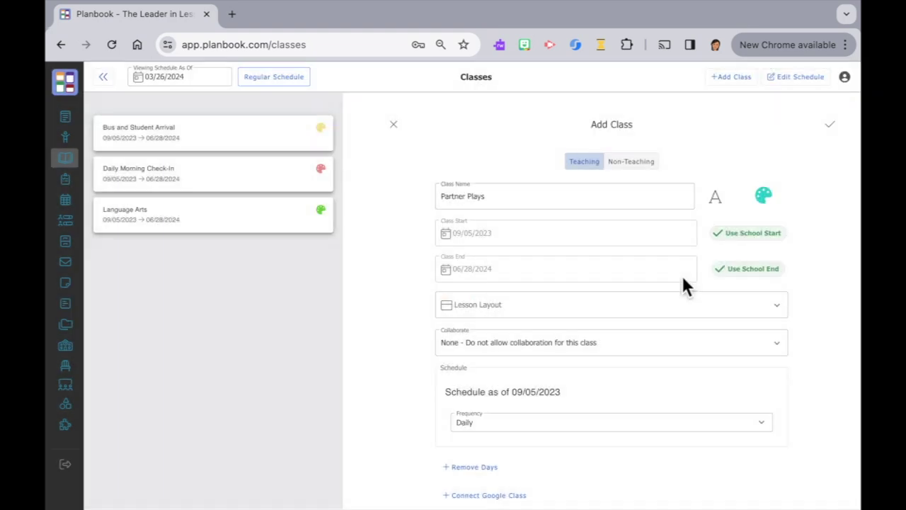
# Schedule the Partner Plays class daily from 8:45 AM to 9:00 AM and save the class.
pyautogui.scroll(-1, 682, 274)
pyautogui.click(666, 398)
pyautogui.click(484, 388)
pyautogui.write('8:45 AM')
pyautogui.press('Tab')
pyautogui.write('9:00 AM')
pyautogui.click(830, 124)
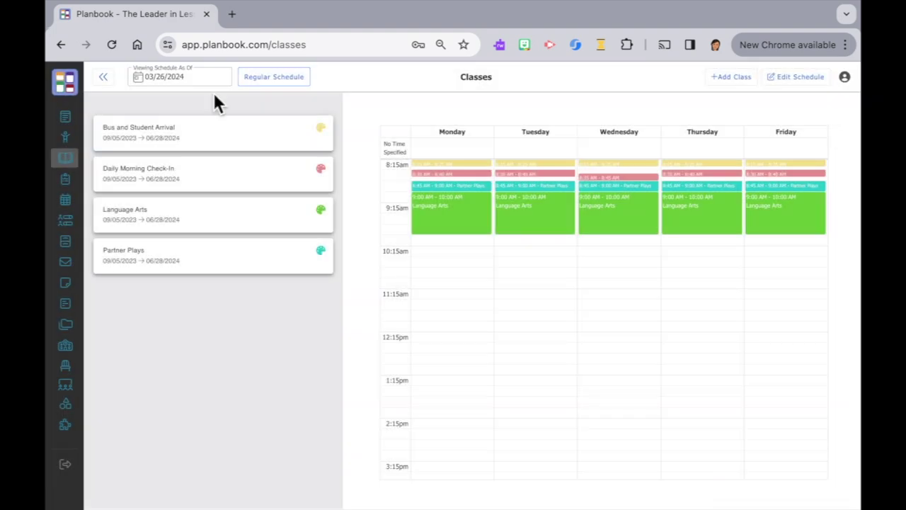
# Create and save a template titled "PP - Day 1" with lesson text on introducing 2 new partner plays and letting students choose one.
pyautogui.moveTo(57, 86)
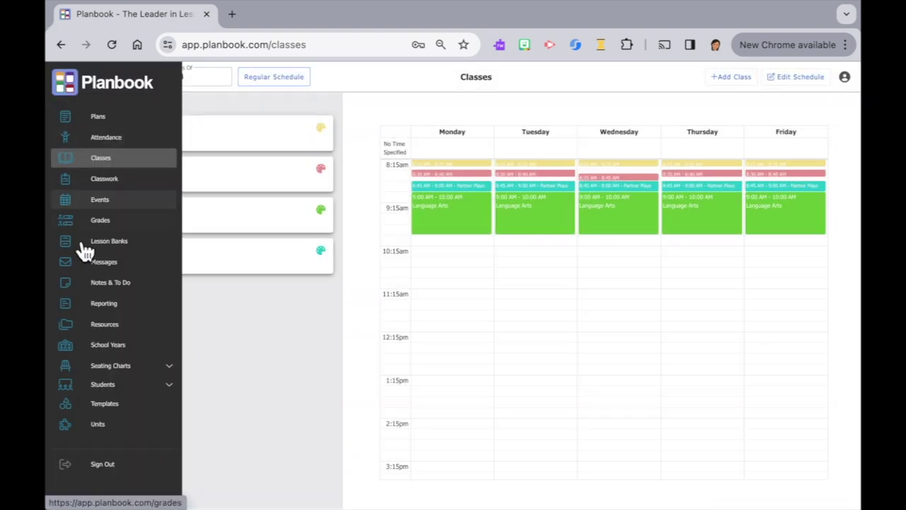
pyautogui.click(103, 410)
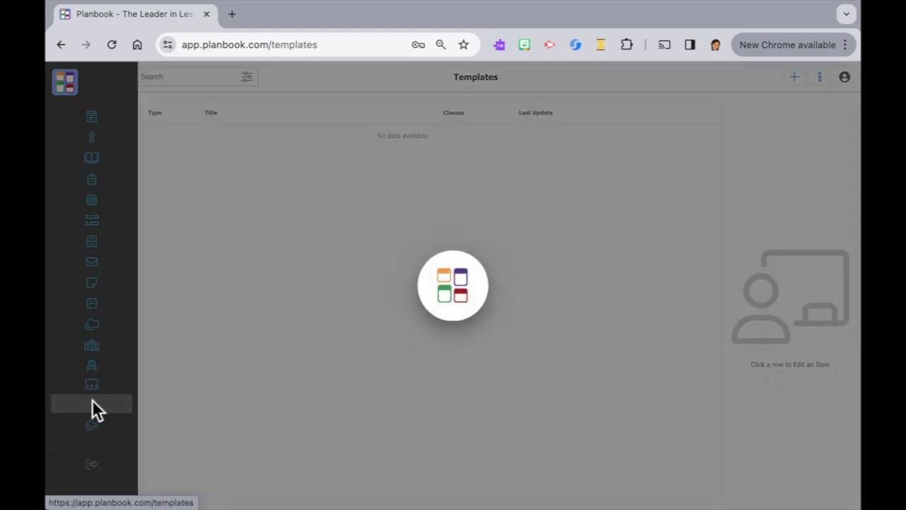
pyautogui.click(794, 77)
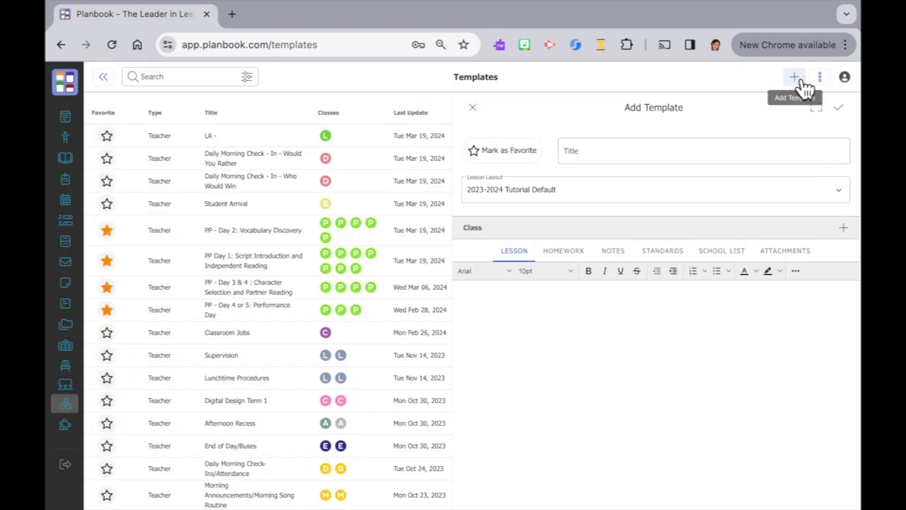
pyautogui.write('PP - Day 1')
pyautogui.click(637, 318)
pyautogui.write('Introduce 2 new partner plays to students.  Read both scripts and let students choose the Partner Play of their choice. Print enough copies for all the students, extra copies will be available for lost or forgotten scripts for the following days.')
pyautogui.click(840, 110)
# Assign the PP - Day 1 template to the Partner Plays class with no days selected and save it.
pyautogui.click(846, 231)
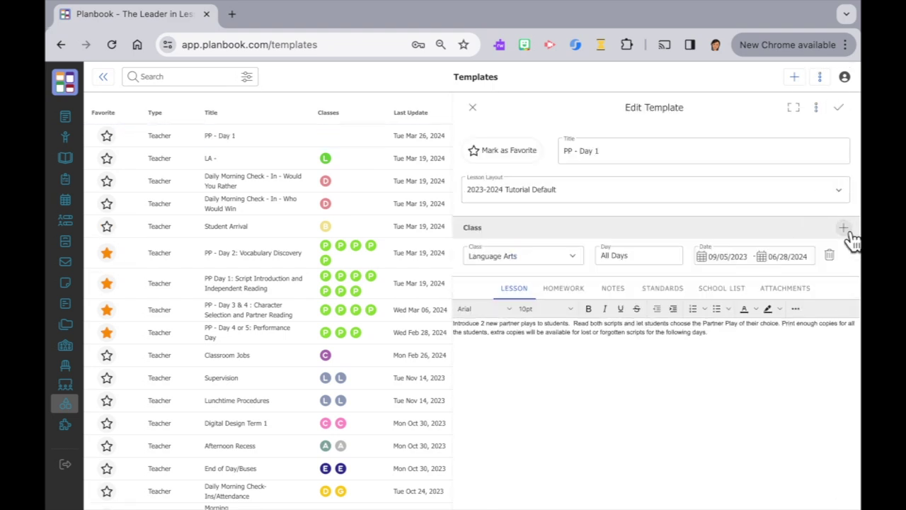
pyautogui.click(560, 264)
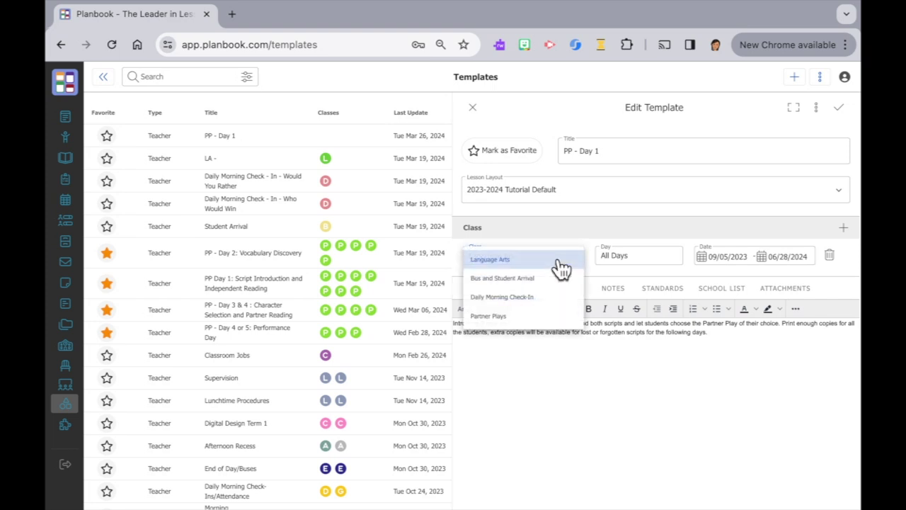
pyautogui.click(536, 317)
pyautogui.click(647, 257)
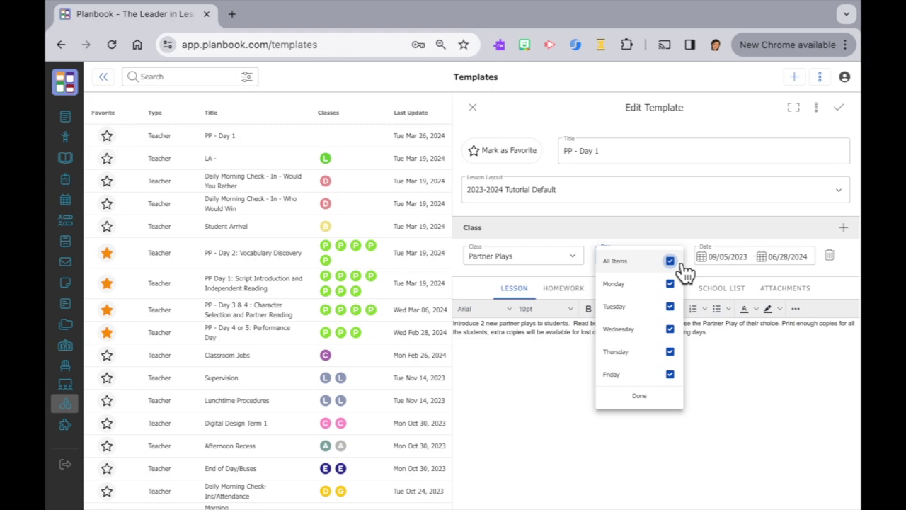
pyautogui.click(682, 267)
pyautogui.click(643, 398)
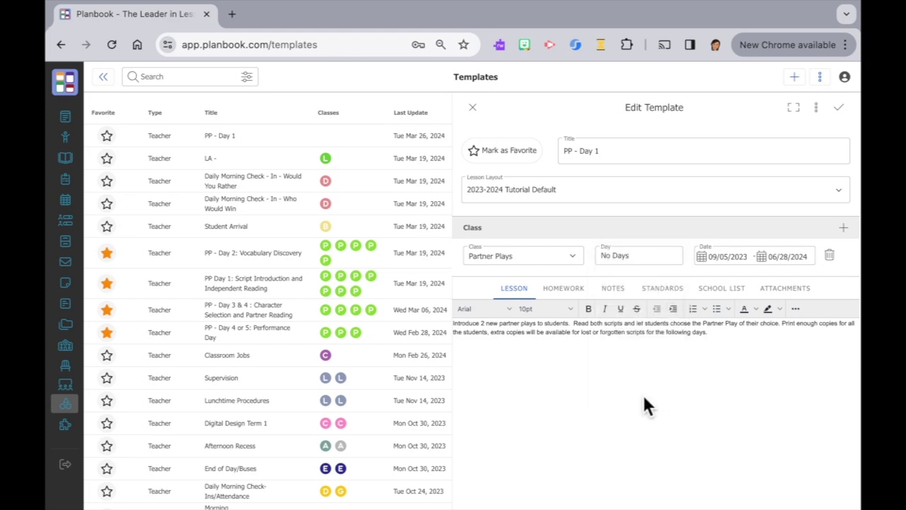
pyautogui.click(839, 108)
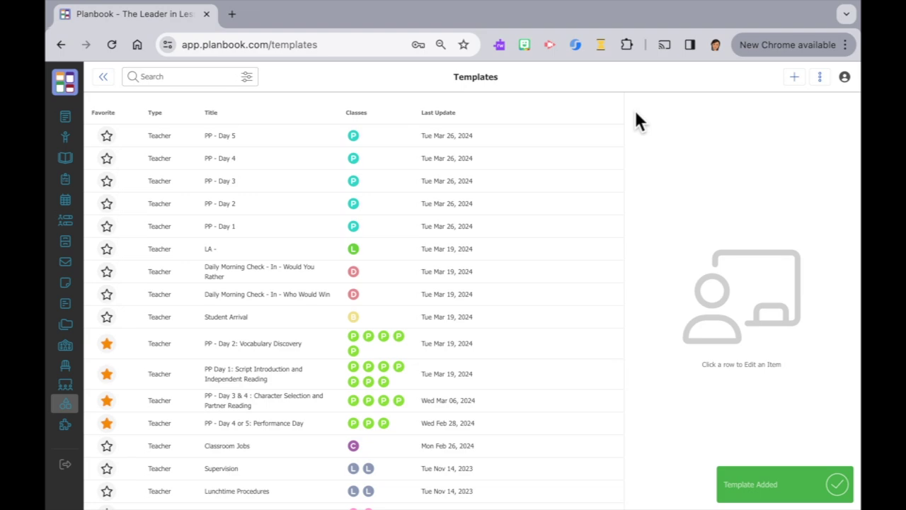
# Apply the "PP Day 1: Script Introduction and Independent Reading" template to the Tuesday, April 2 Partner Plays lesson in the week plan.
pyautogui.click(78, 116)
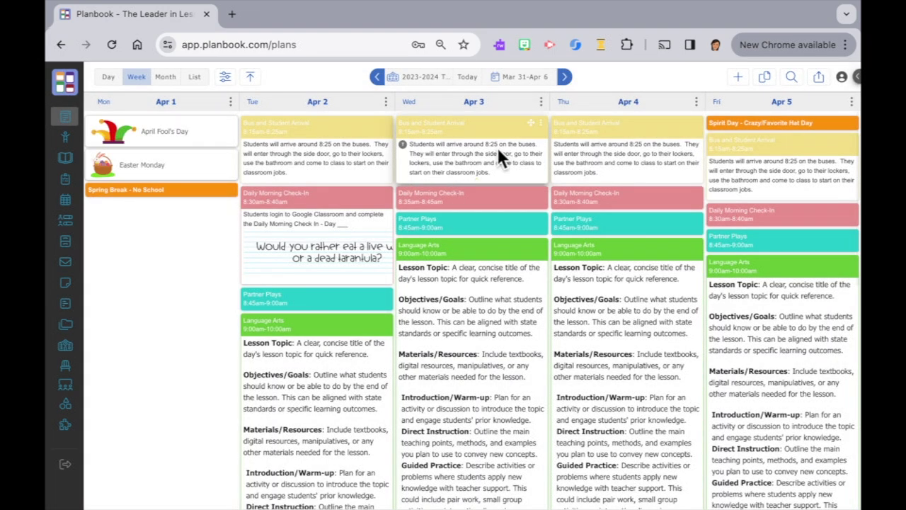
pyautogui.scroll(-1, 358, 201)
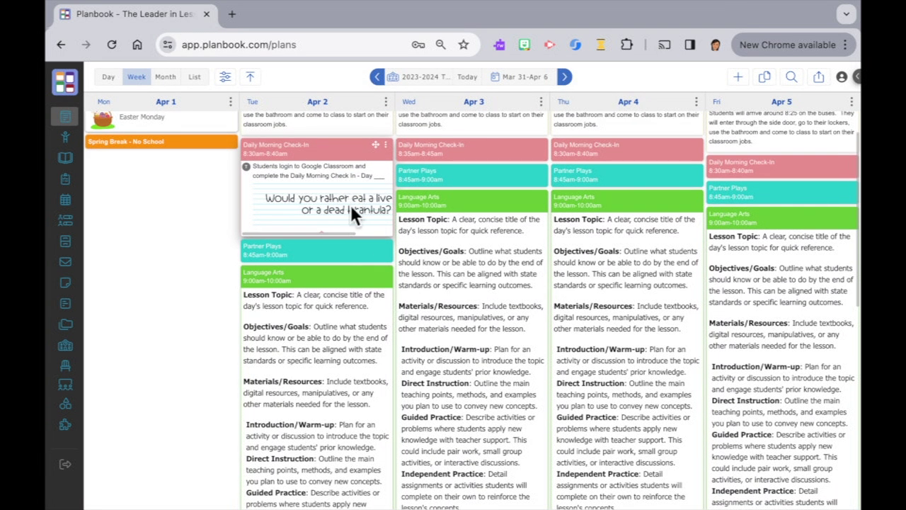
pyautogui.click(394, 252)
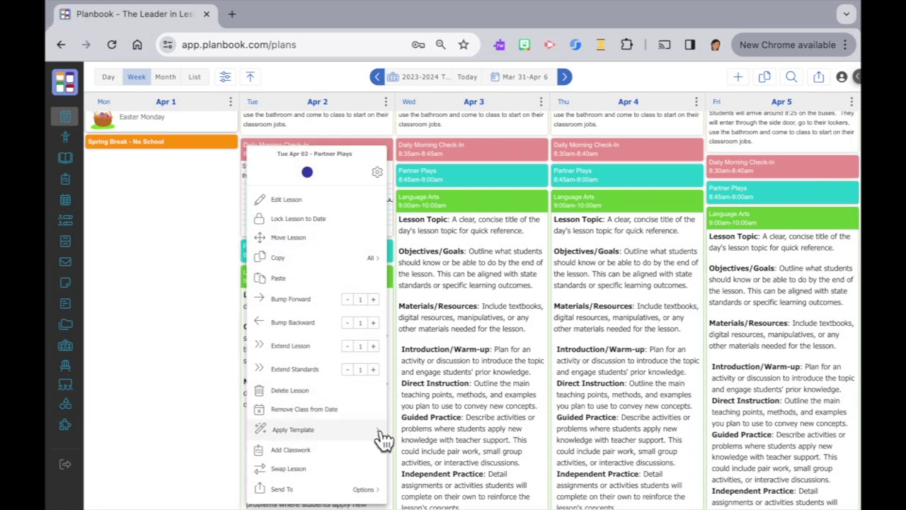
pyautogui.moveTo(375, 432)
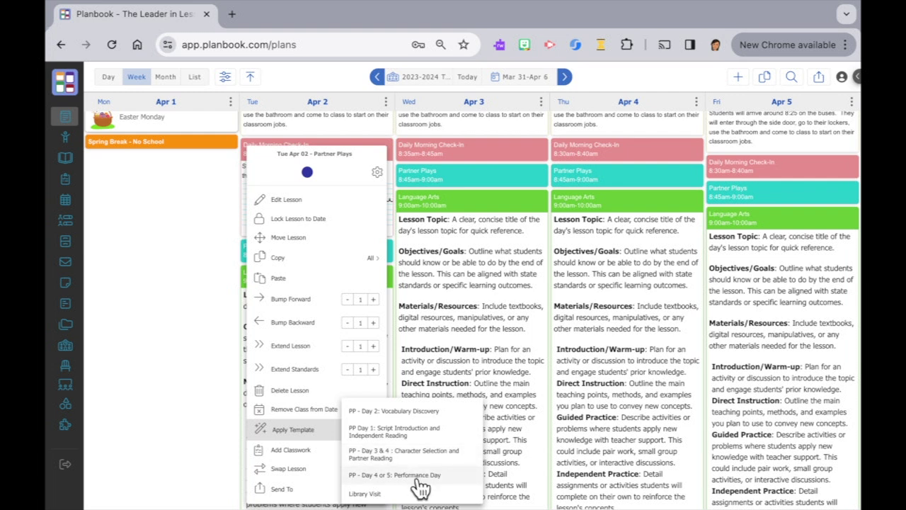
pyautogui.click(413, 433)
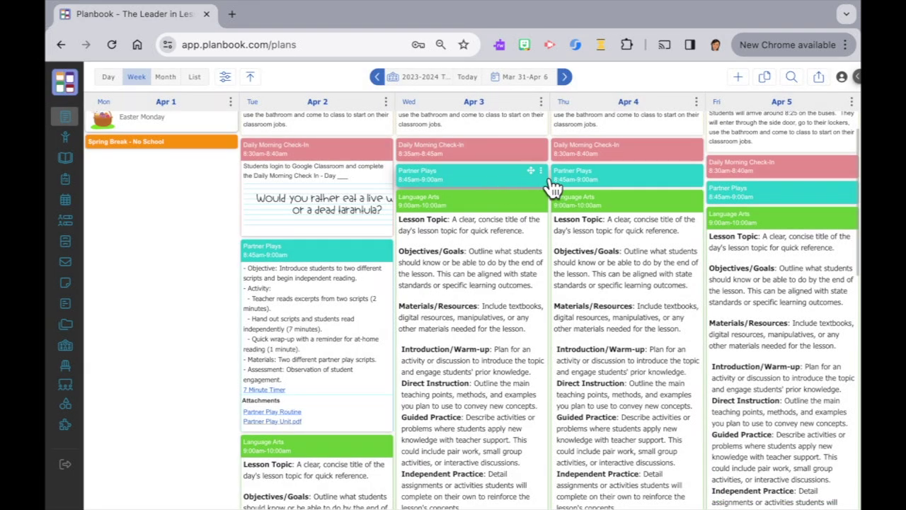
# Apply the "PP - Day 2: Vocabulary Discovery" template to the Wednesday, April 3 Partner Plays lesson.
pyautogui.click(549, 183)
pyautogui.moveTo(498, 432)
pyautogui.click(538, 410)
# Apply the "PP - Day 3 & 4 : Character Selection and Partner Reading" template to the Thursday, April 4 Partner Plays lesson.
pyautogui.click(637, 181)
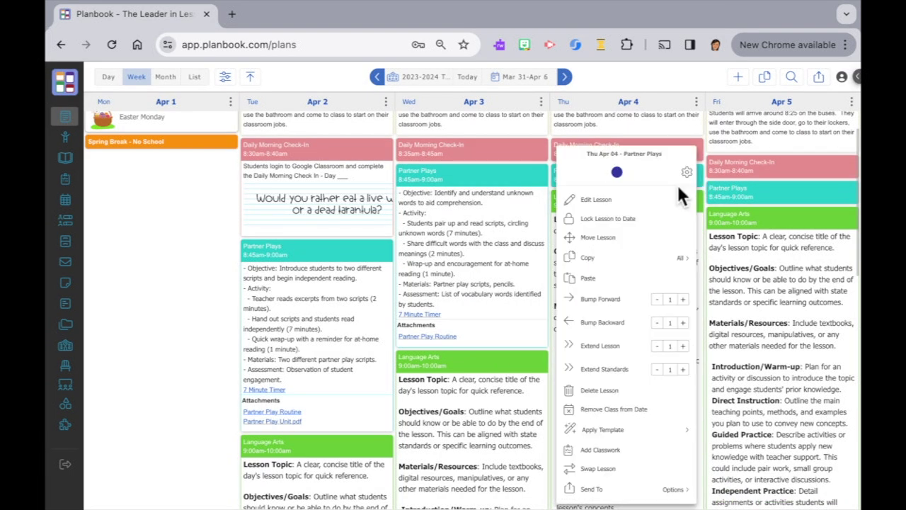
pyautogui.moveTo(603, 430)
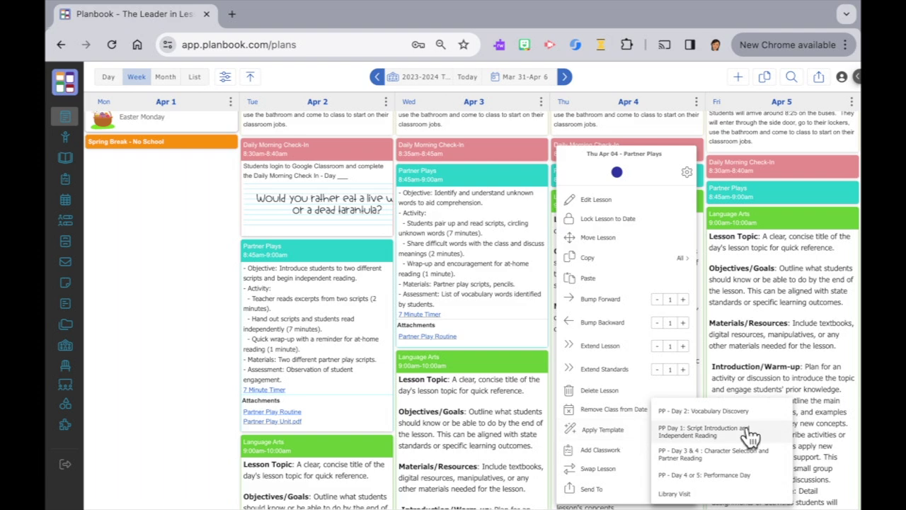
pyautogui.click(735, 460)
# Apply the "PP - Day 4 or 5: Performance Day" template to the Friday, April 5 Partner Plays lesson.
pyautogui.click(737, 177)
pyautogui.click(857, 202)
pyautogui.moveTo(785, 496)
pyautogui.click(724, 486)
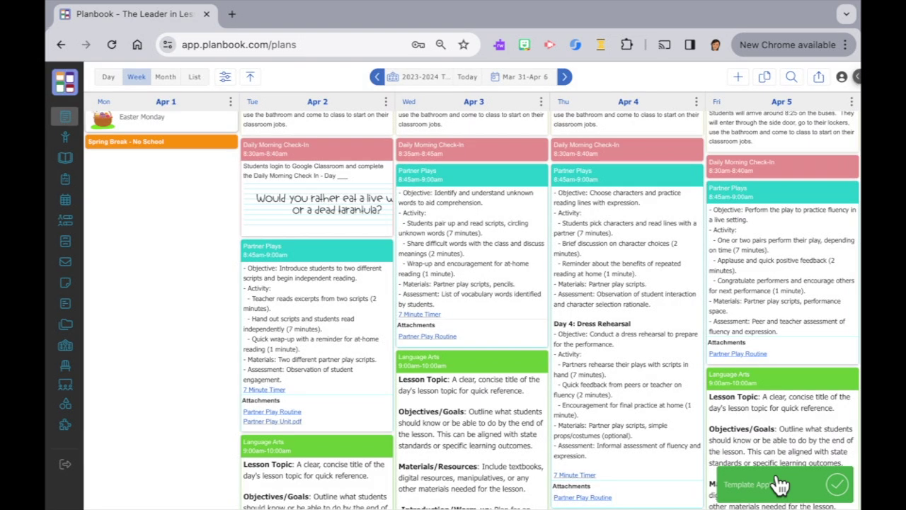